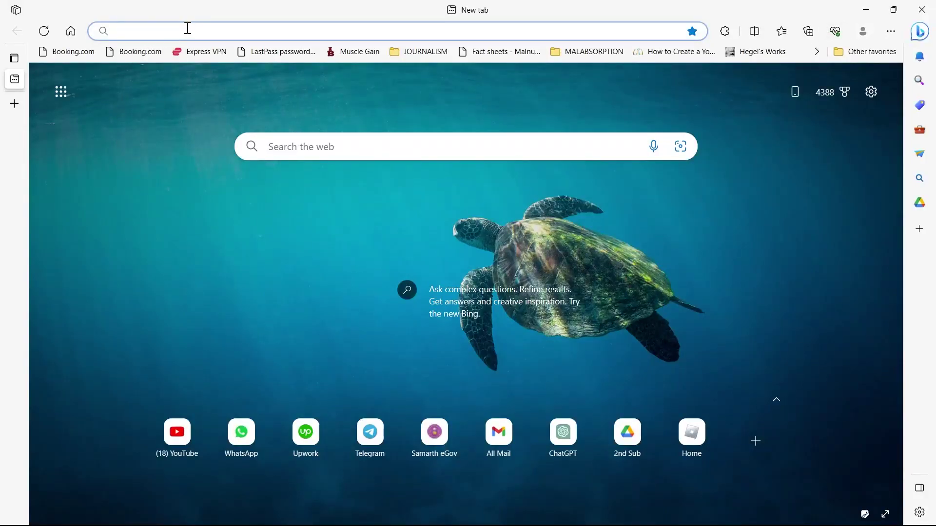
- Navigate Microsoft Edge to the voice.ai website from the address bar
left_click(187, 29)
type("vo")
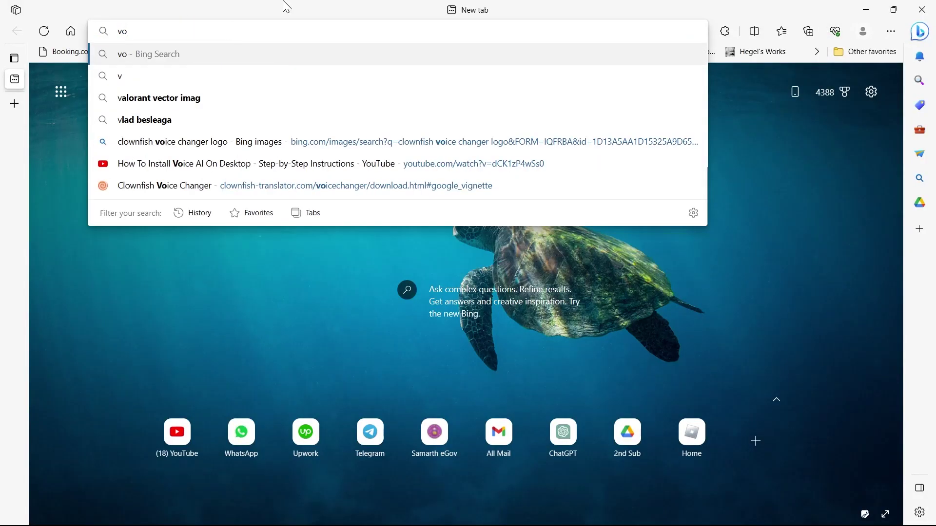
type("ice.ai")
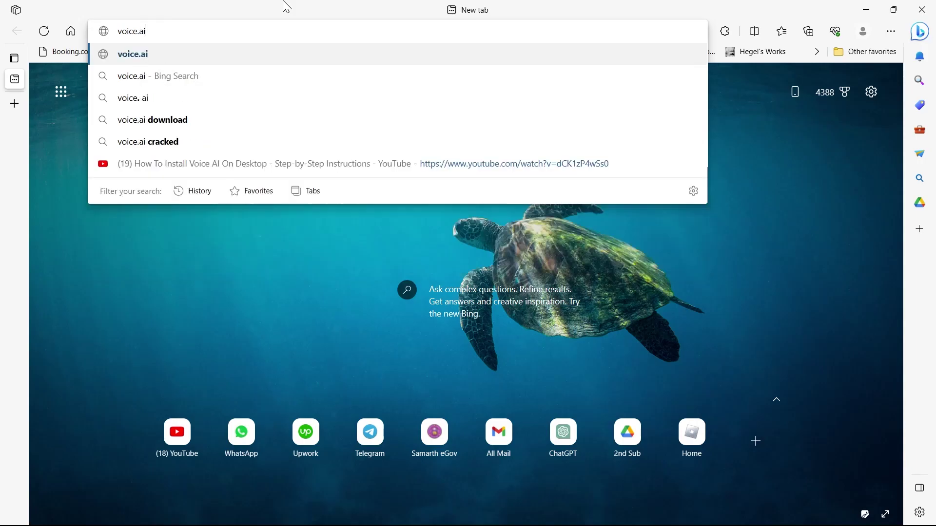
key("Return")
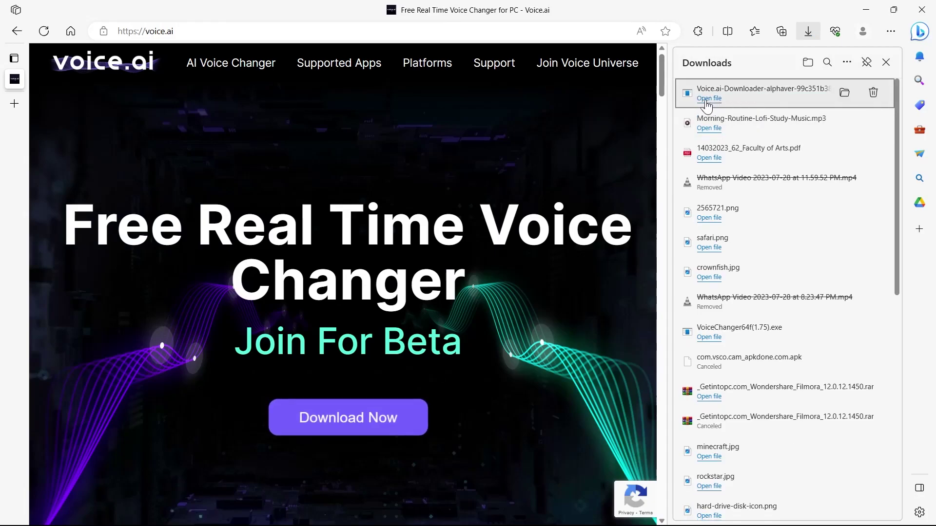
- Run the Voice.ai-Downloader from Downloads and minimize the browser and Trello windows
left_click(846, 92)
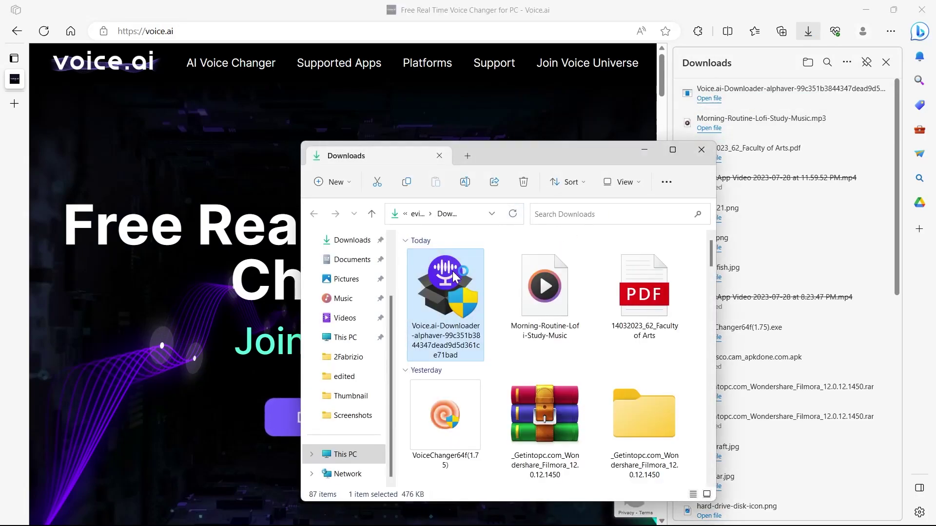
double_click(465, 340)
left_click(865, 10)
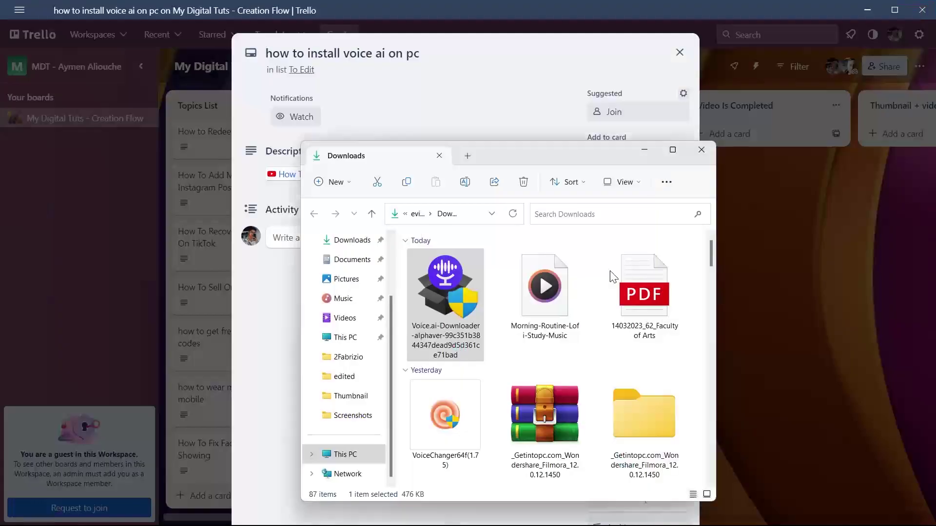
left_click(868, 8)
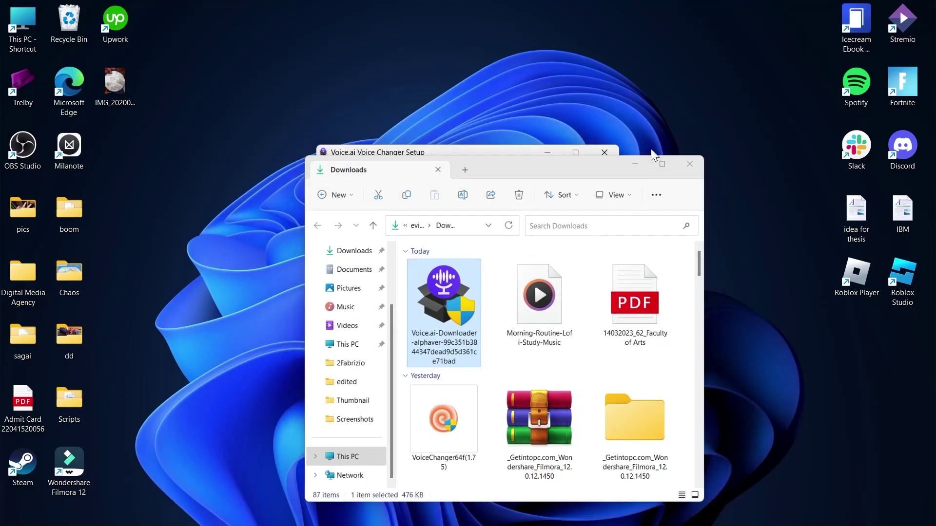
- Accept the license, install Voice.ai into D:\voiceai\ and close the finished installer
left_click(644, 150)
left_click(540, 369)
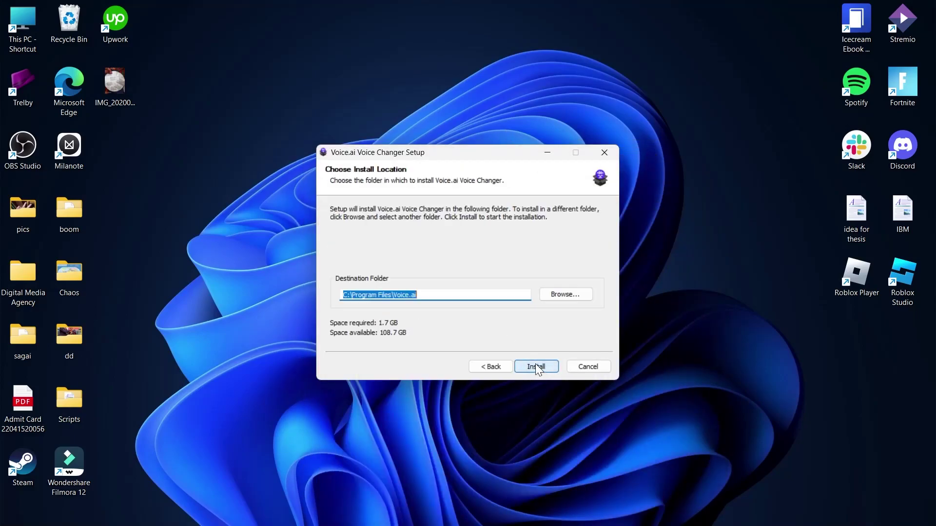
left_click(555, 294)
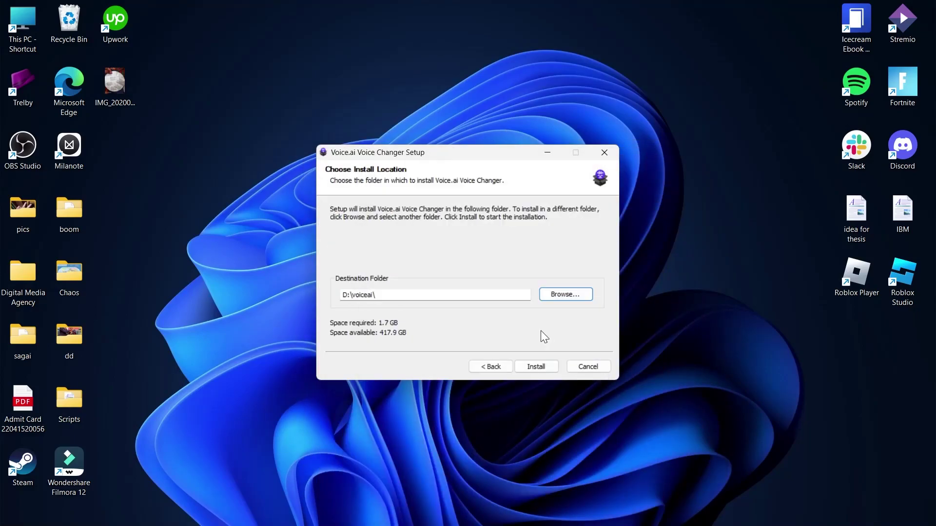
left_click(540, 369)
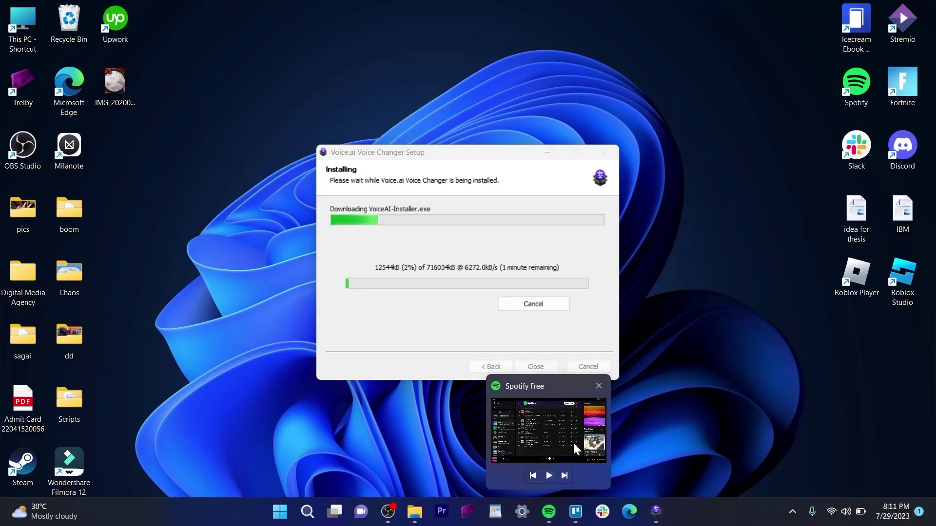
left_click(536, 366)
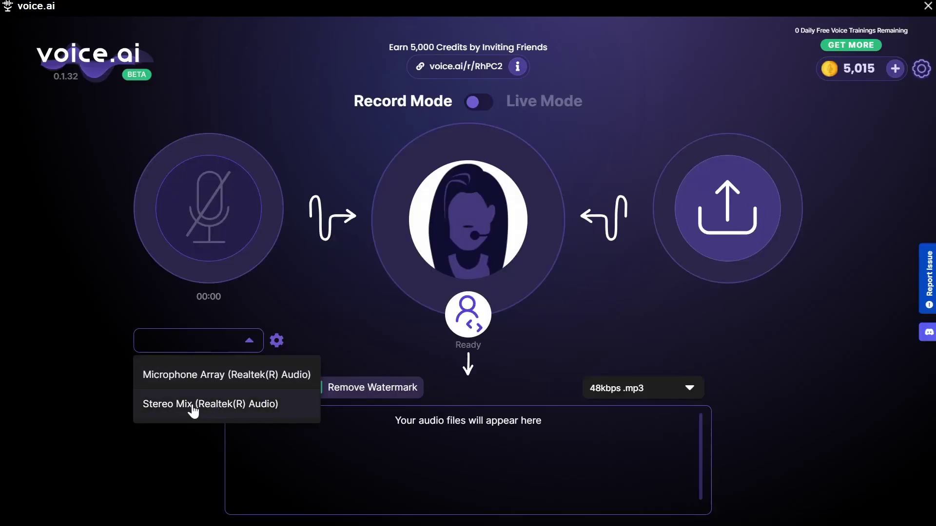
- Dismiss the input device list and bring up the voice character library
left_click(117, 437)
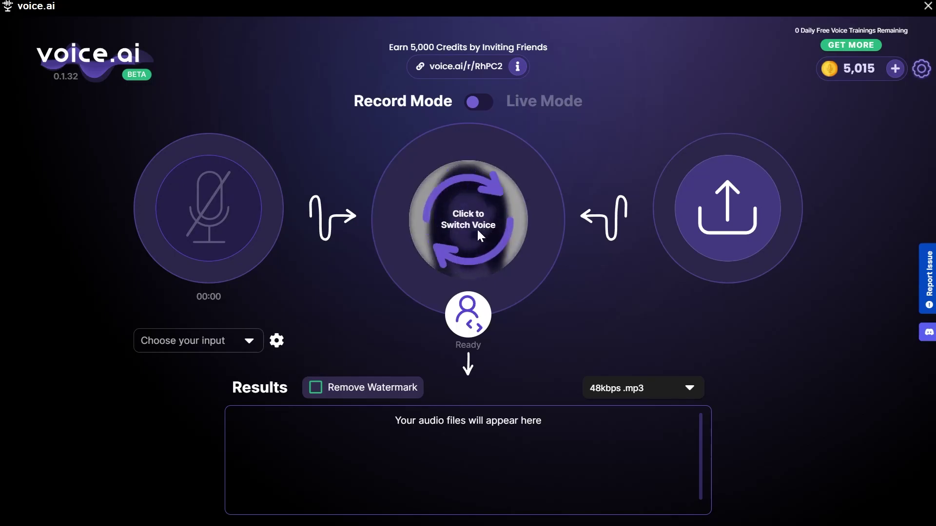
left_click(477, 259)
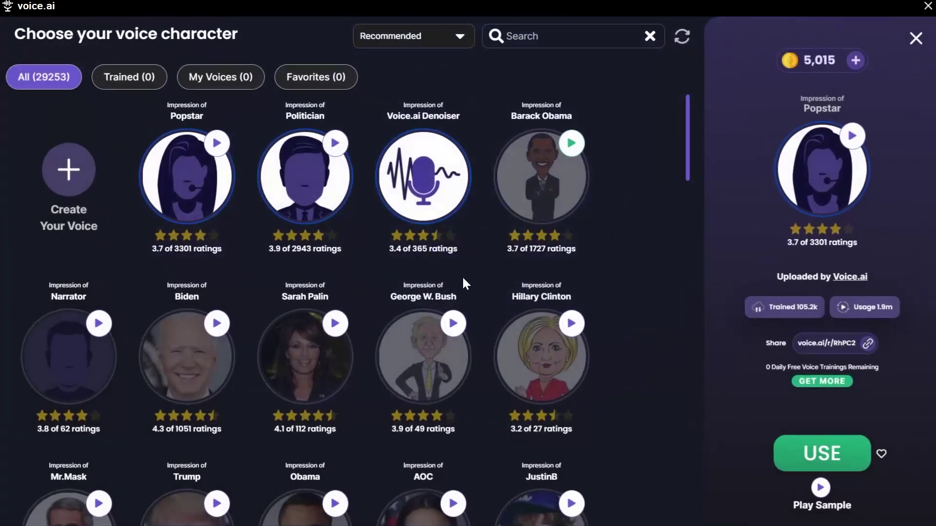
- Browse the voice pages and play the Mr Beast sample before settling on Popstar
left_click(73, 158)
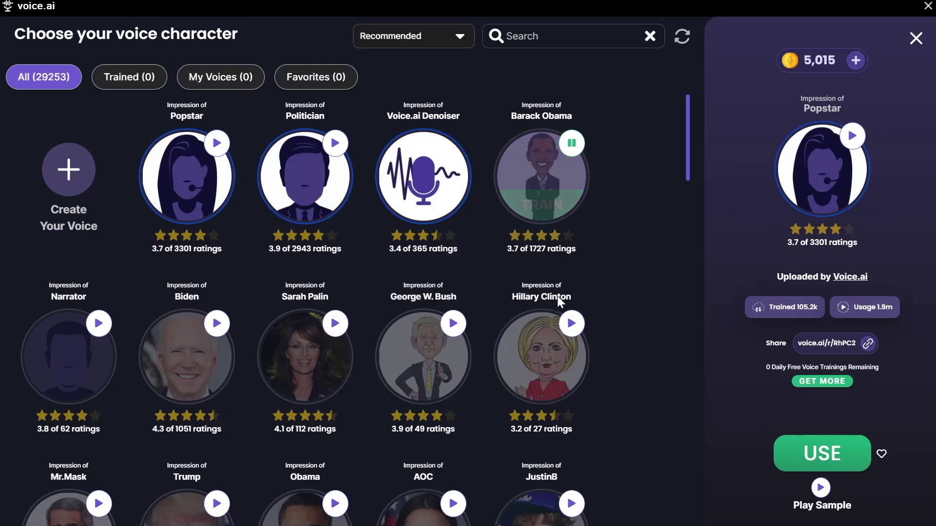
scroll(539, 326, "down", 1)
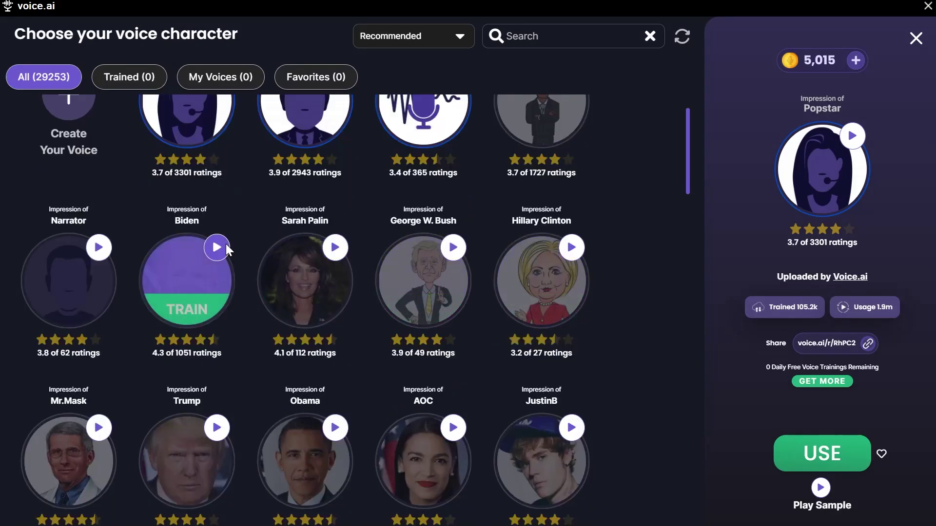
scroll(220, 263, "down", 3)
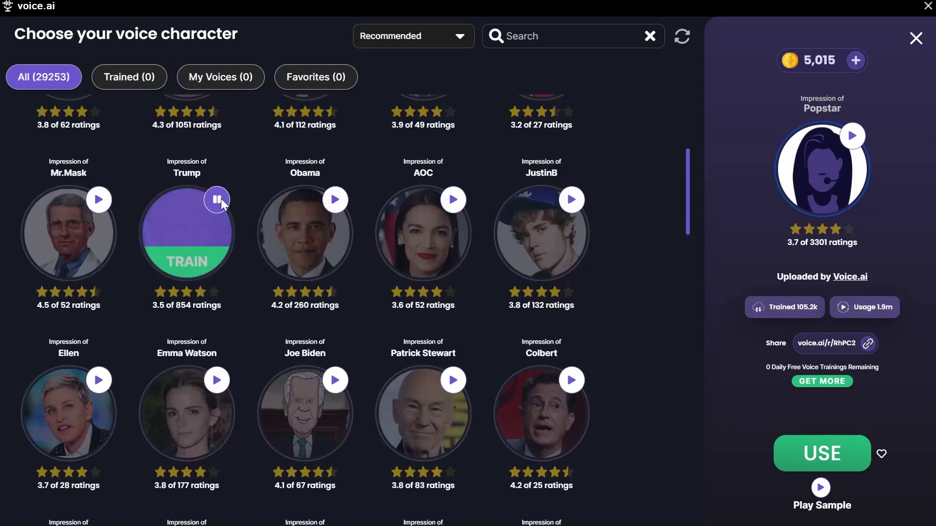
scroll(181, 250, "down", 5)
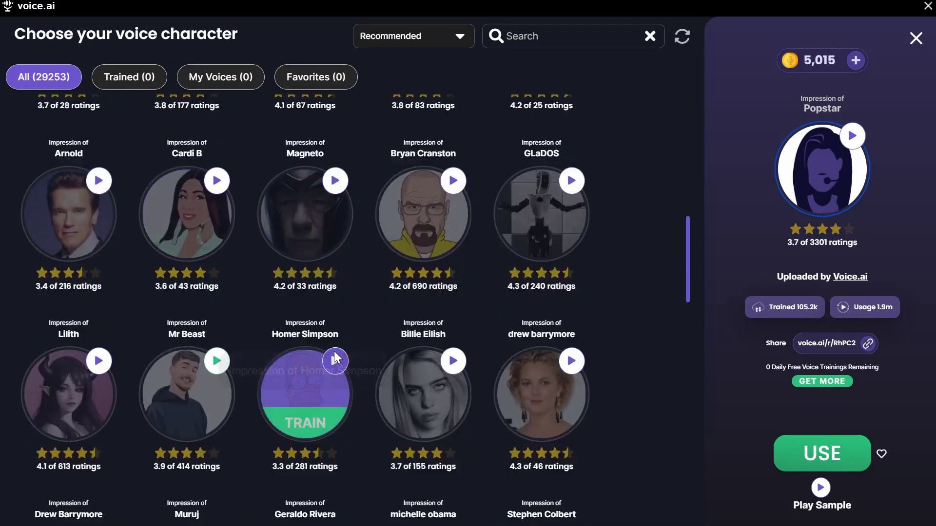
scroll(250, 416, "down", 2)
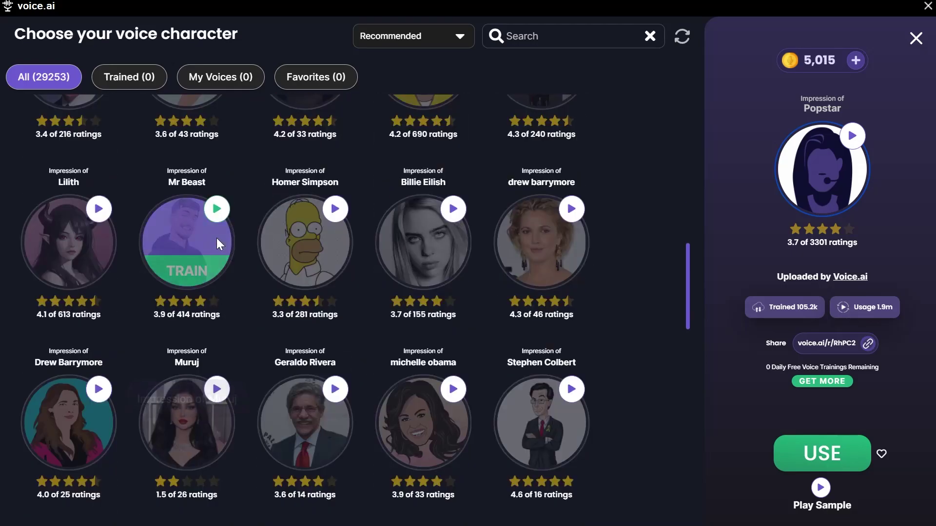
left_click(208, 209)
scroll(427, 407, "down", 3)
scroll(149, 459, "down", 3)
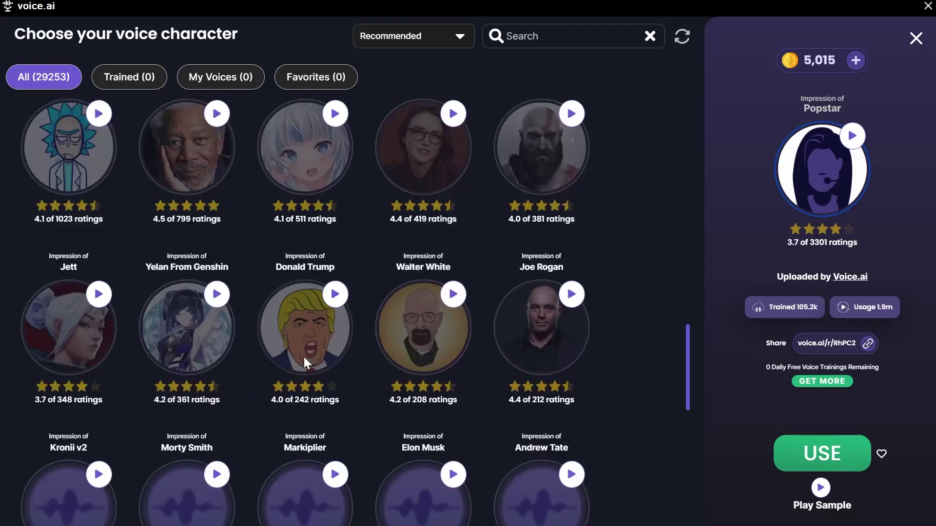
scroll(341, 290, "up", 2)
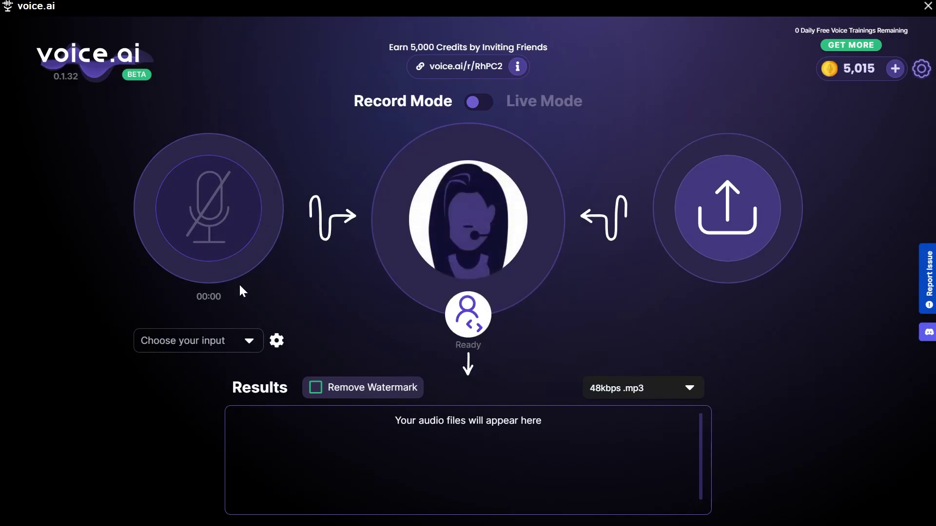
- Check the input device list, then browse to the audio file in the 8 pro 2023 folder for upload
left_click(250, 342)
left_click(235, 223)
left_click(736, 198)
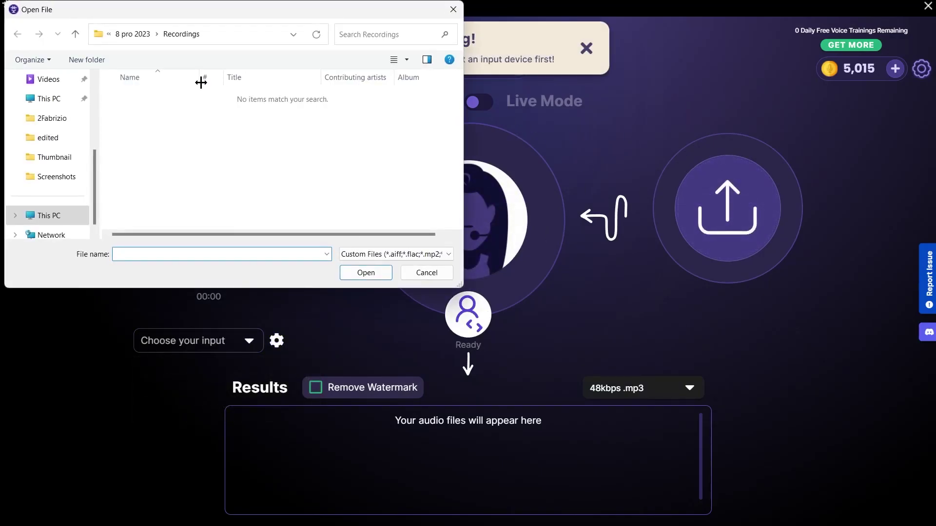
left_click(146, 33)
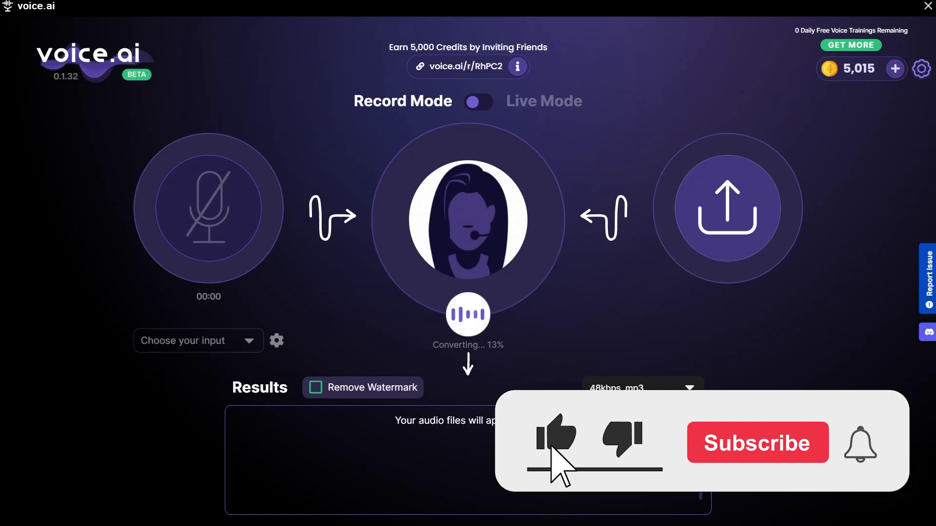
- Try switching voice mid-conversion and dismiss the warning banner once the Popstar track is done
left_click(466, 234)
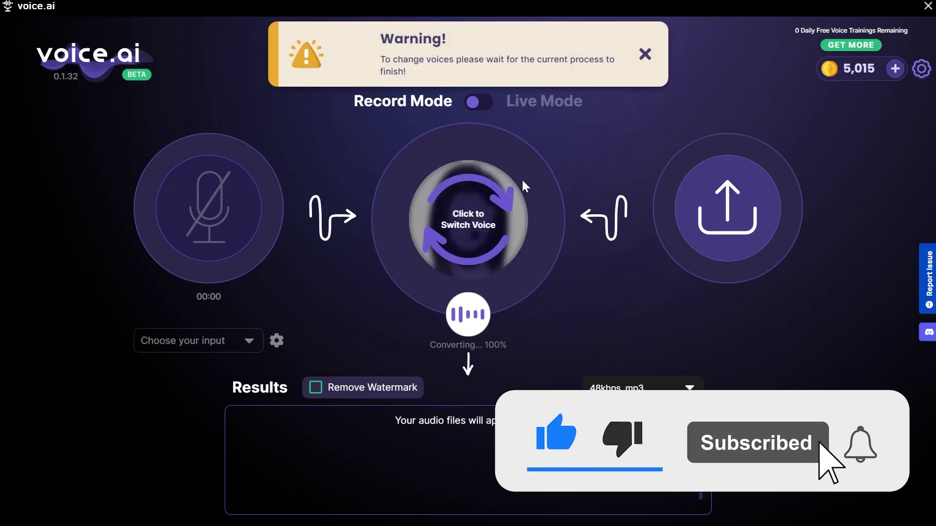
left_click(645, 56)
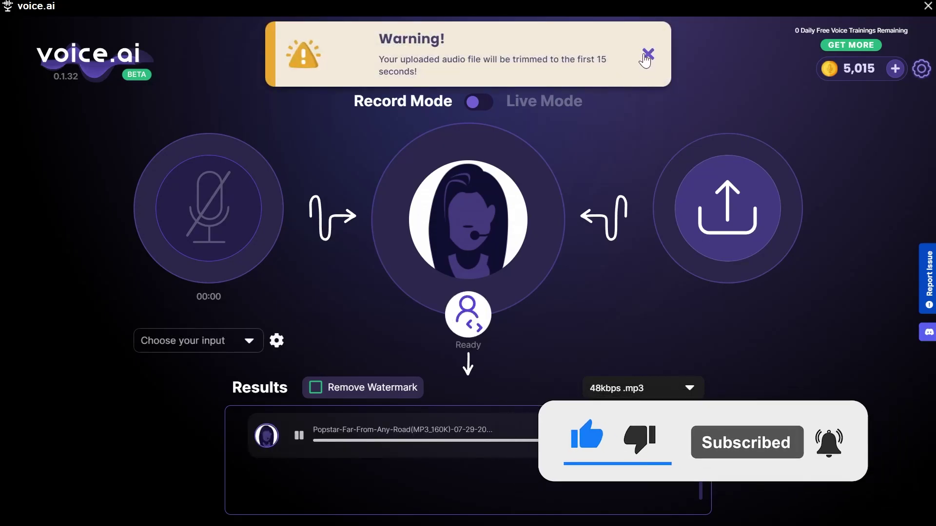